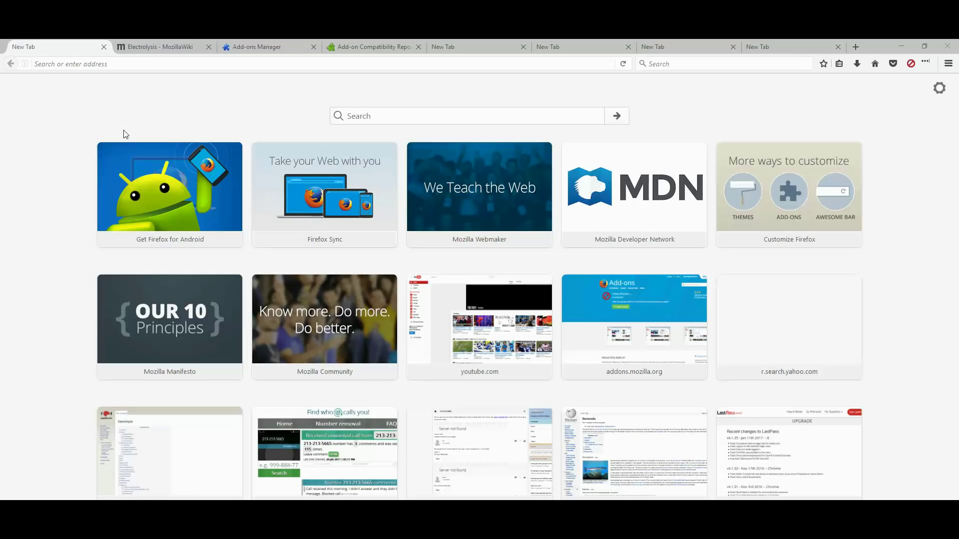
Switch to the fifth empty New Tab page
left_click(511, 43)
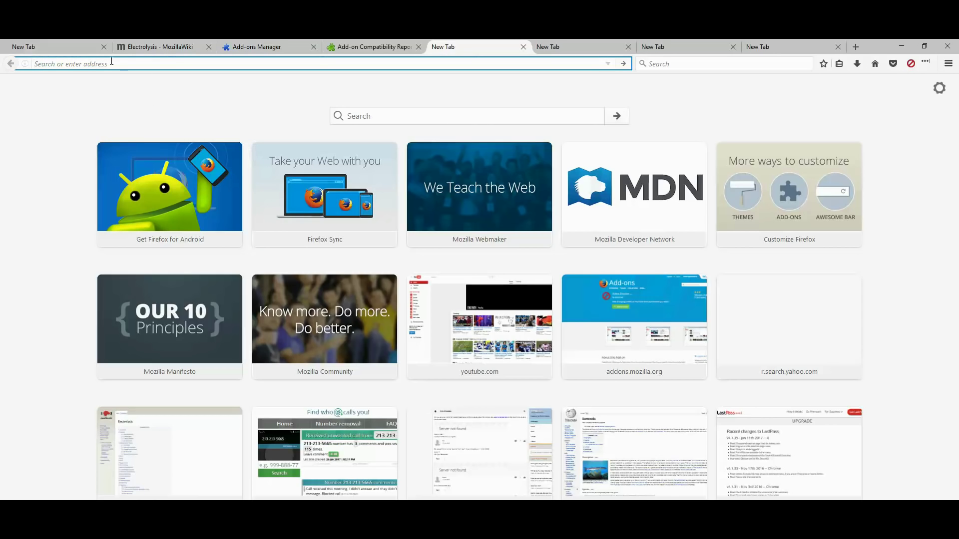
Look over the Electrolysis wiki page, then close its tab from the first New Tab
left_click(142, 44)
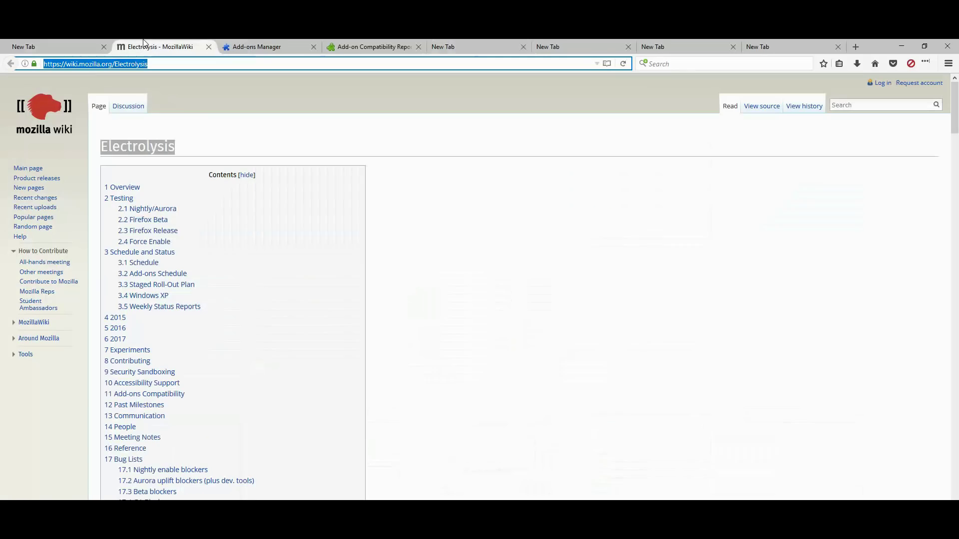
left_click(134, 151)
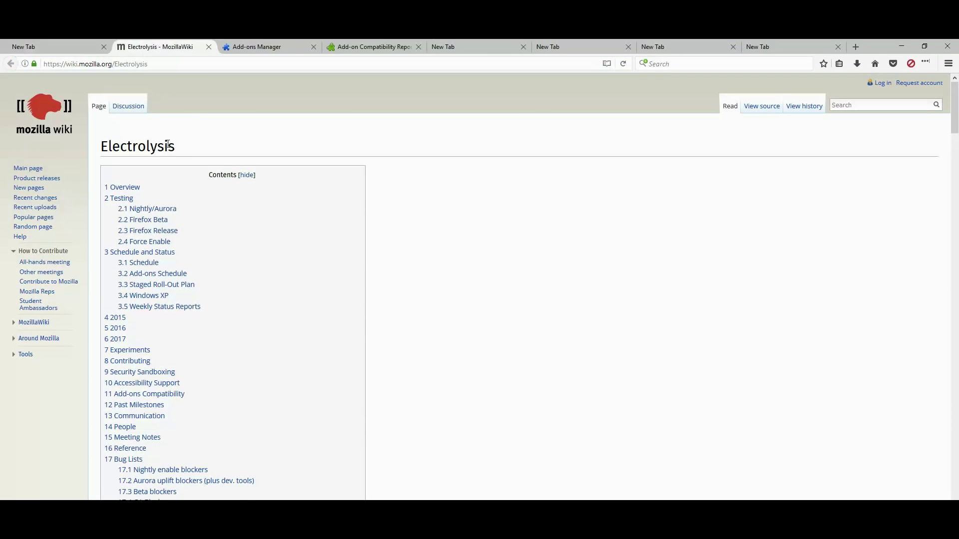
scroll(170, 160, "down", 5)
scroll(178, 209, "up", 5)
left_click(79, 43)
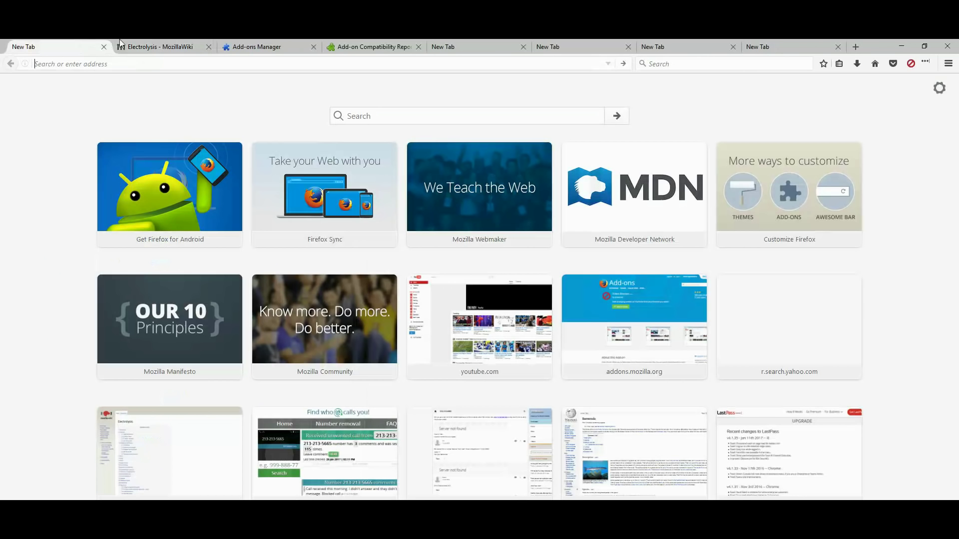
middle_click(142, 46)
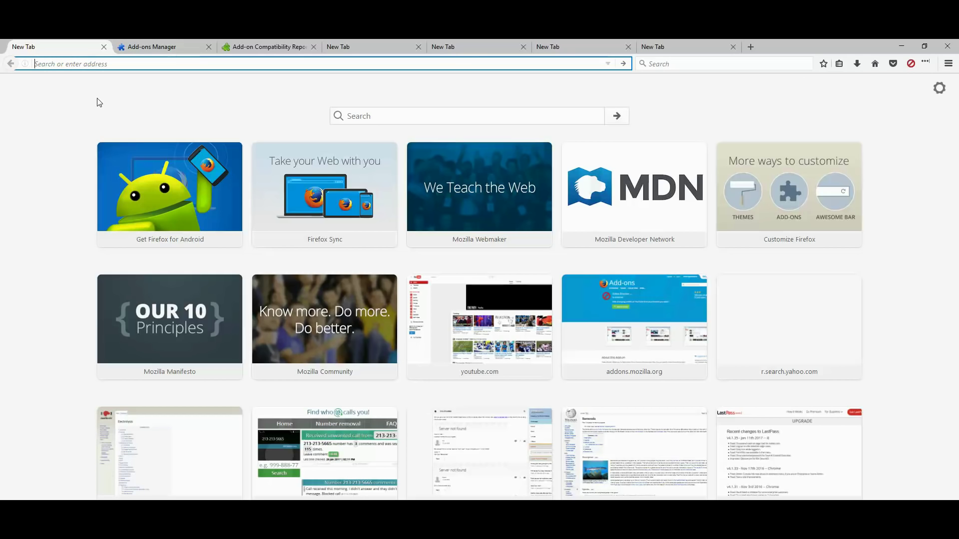
Search the web for 'firefox nightlies' and open Mozilla's pre-release downloads page
type("firefox ")
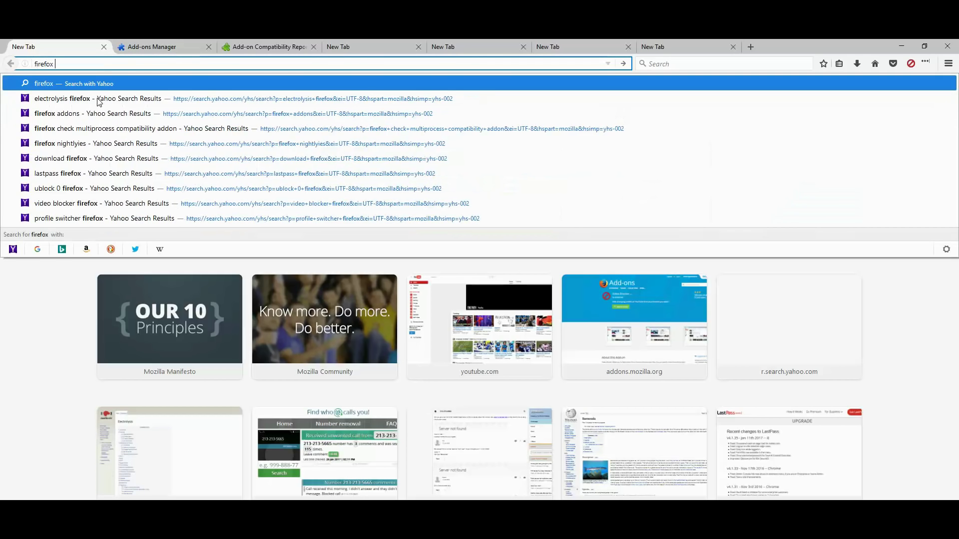
type("nightlies")
key("Return")
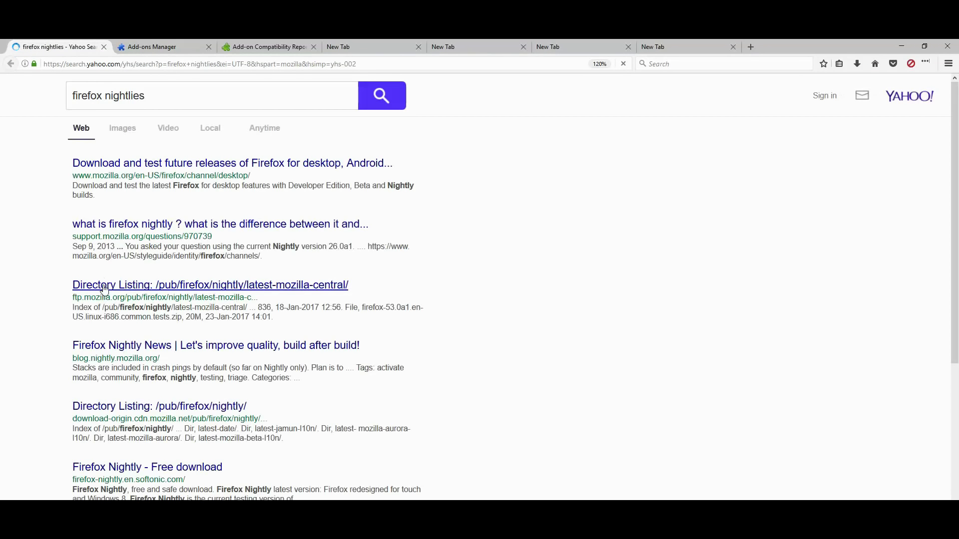
left_click(153, 168)
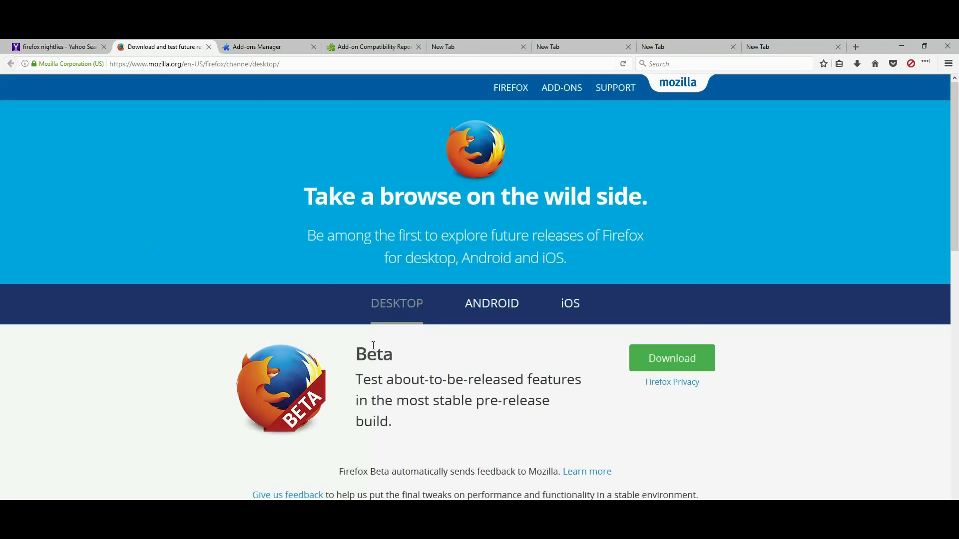
Scroll to the Nightly section and select its heading and description
scroll(440, 382, "down", 3)
scroll(421, 389, "down", 7)
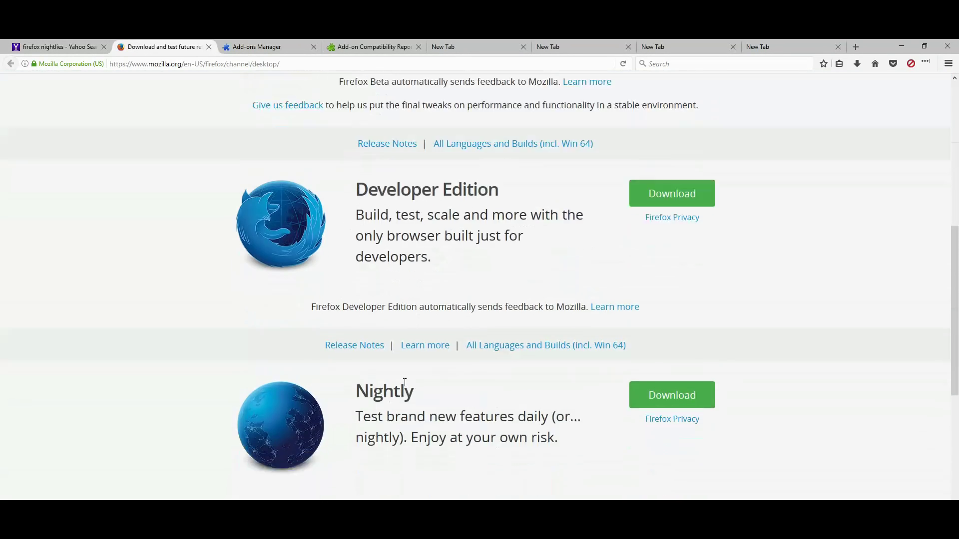
double_click(436, 334)
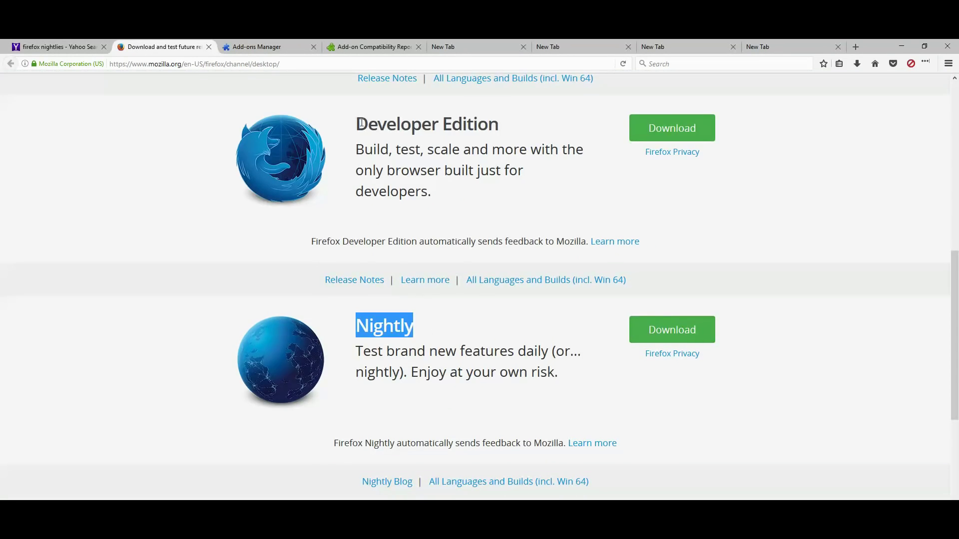
left_click_drag(356, 123, 497, 128)
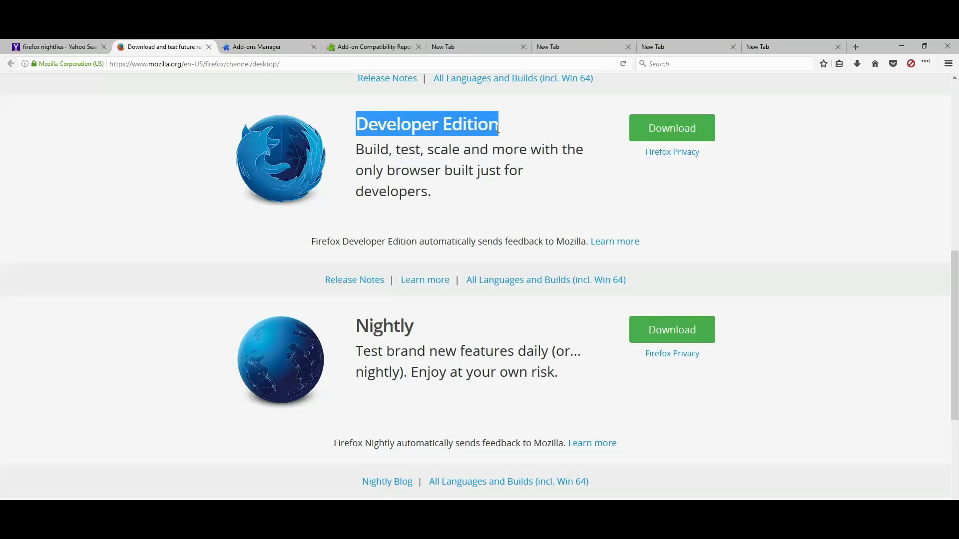
left_click_drag(414, 326, 355, 325)
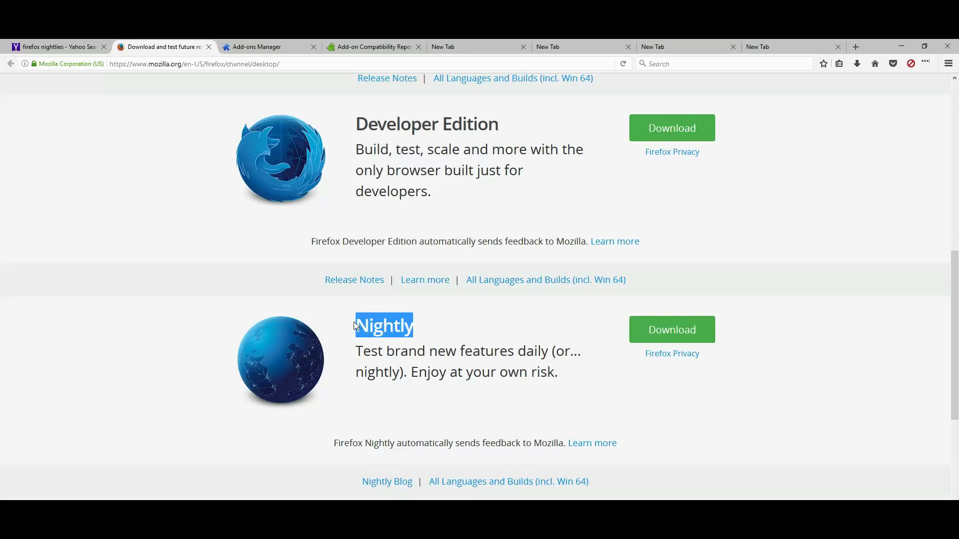
left_click(312, 340)
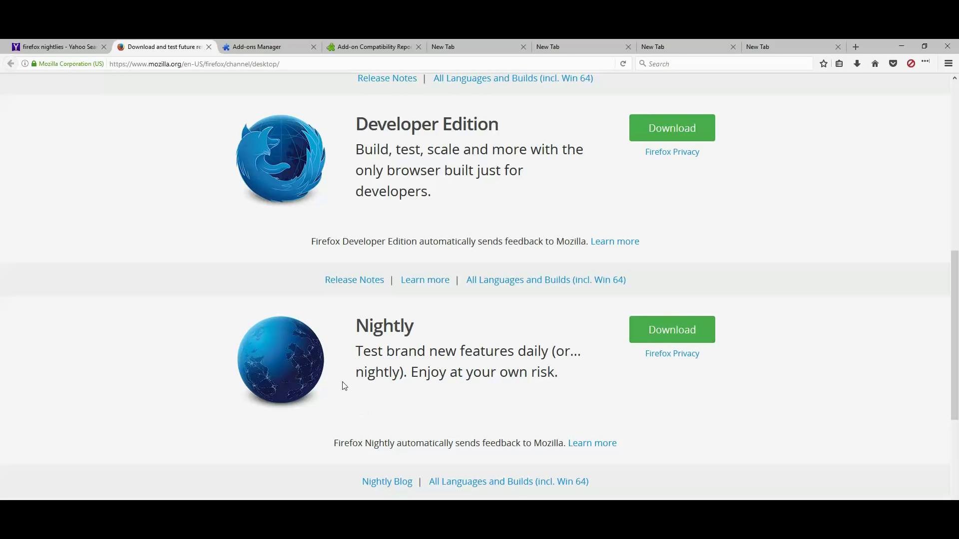
left_click_drag(352, 351, 582, 351)
left_click_drag(481, 372, 438, 372)
left_click_drag(360, 376, 278, 324)
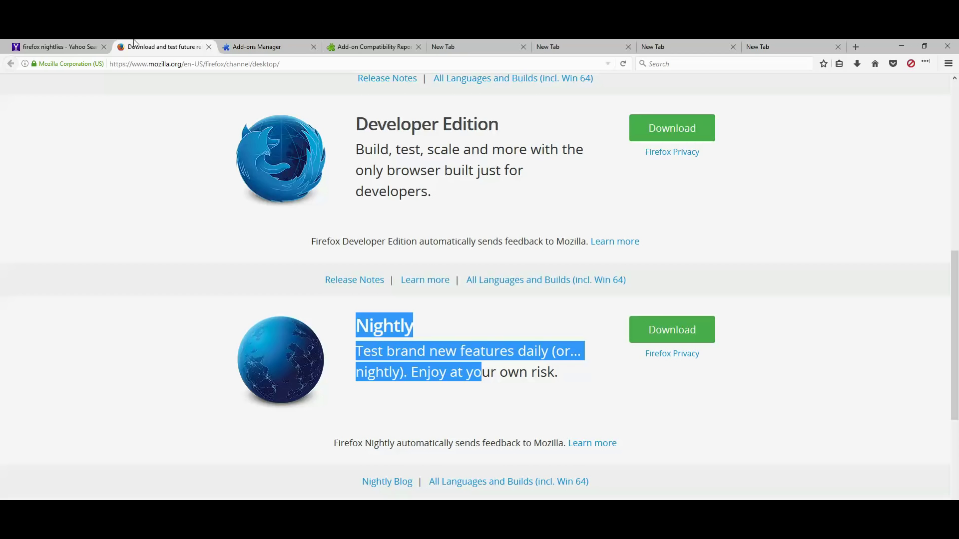
Close the Mozilla downloads page and return to the Yahoo search results
left_click(109, 41)
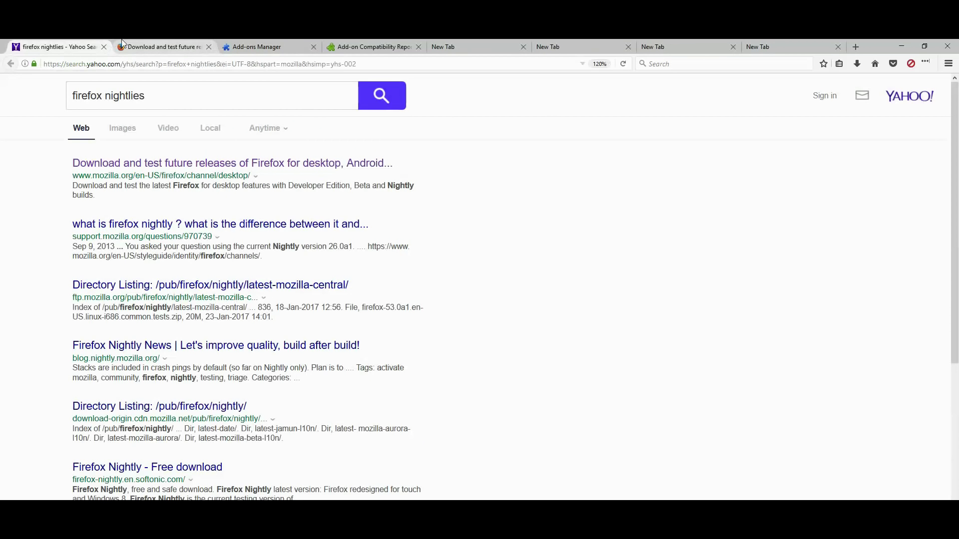
middle_click(167, 52)
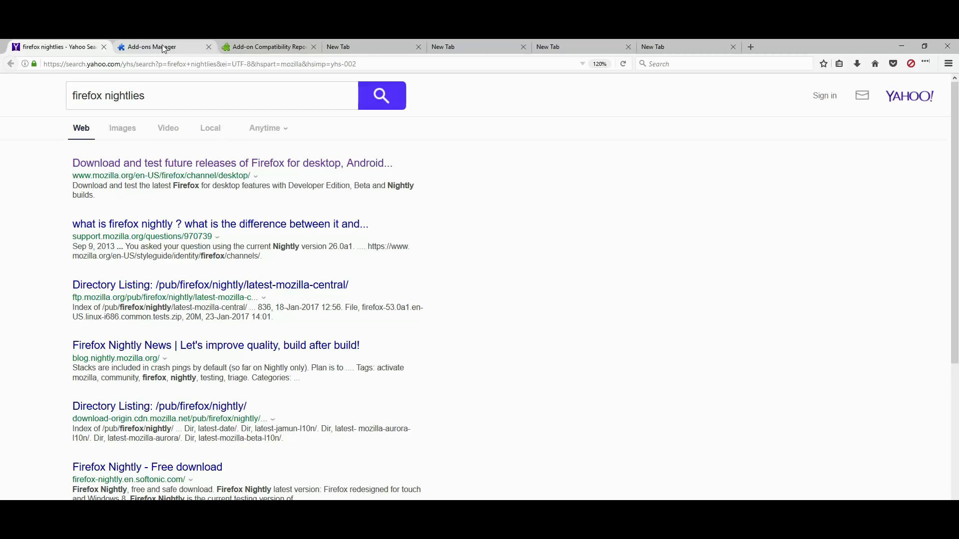
left_click(161, 47)
left_click(90, 47)
Load about:config and accept the 'I accept the risk!' warning
left_click(91, 63)
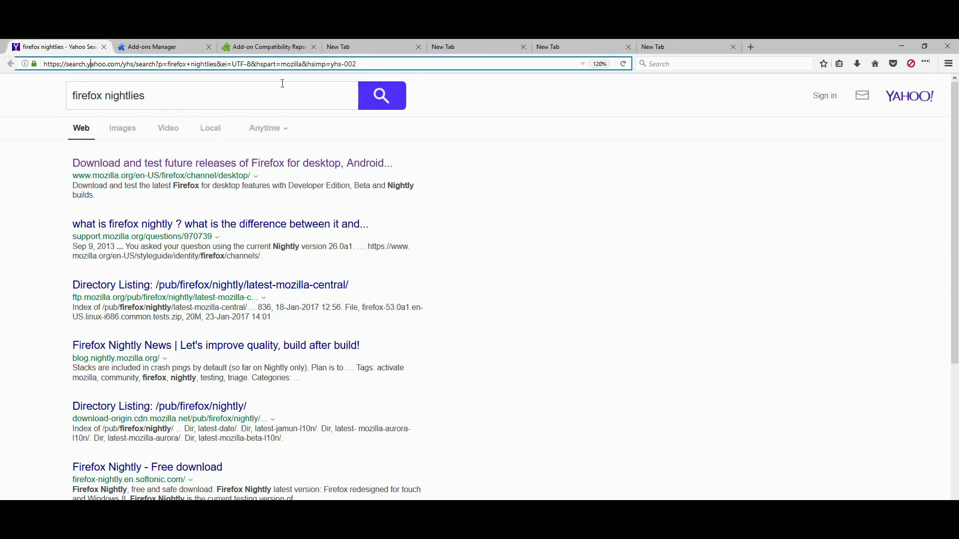
key("ctrl+a")
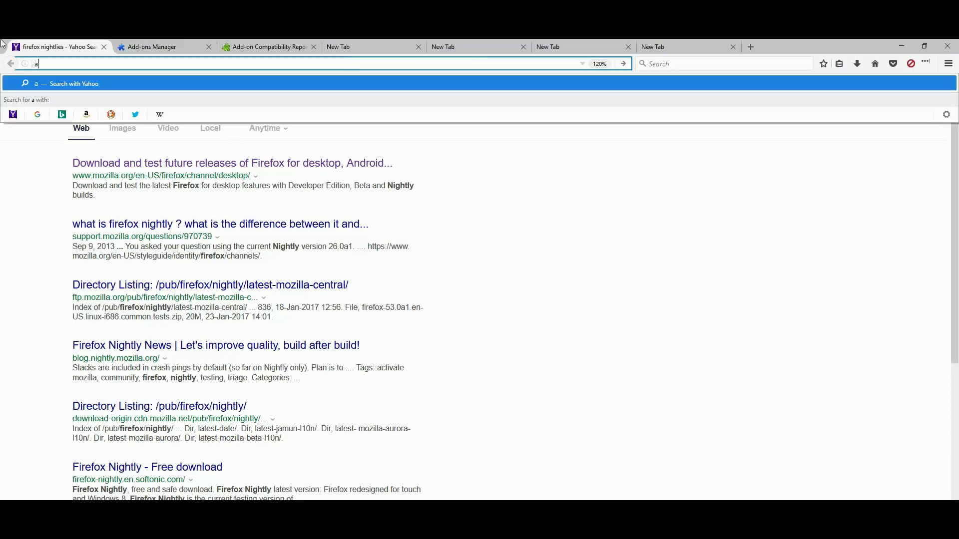
type("about:config")
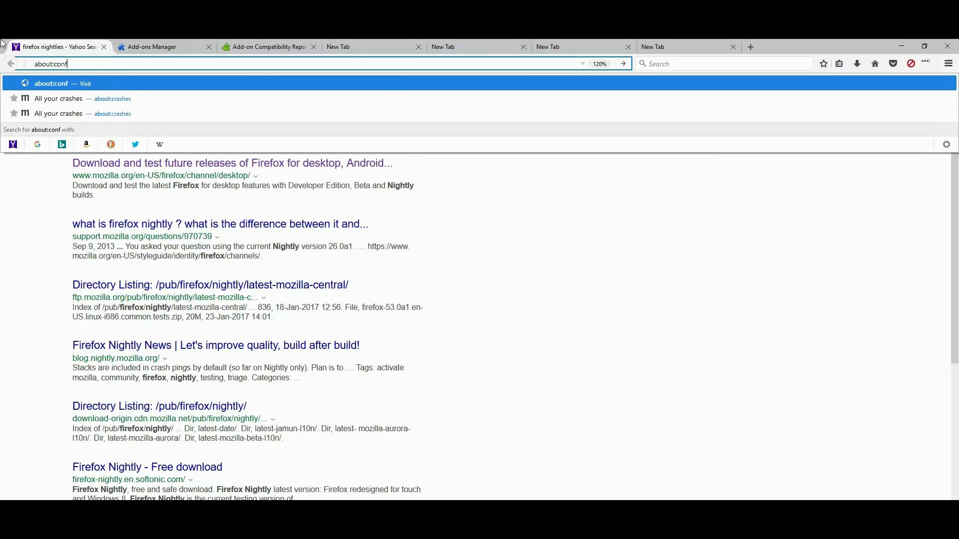
left_click(54, 64)
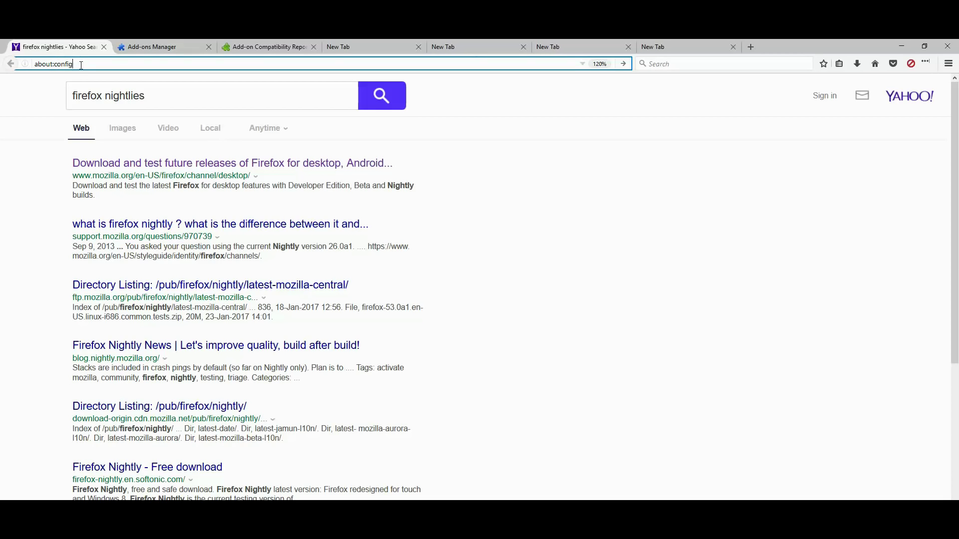
key("Return")
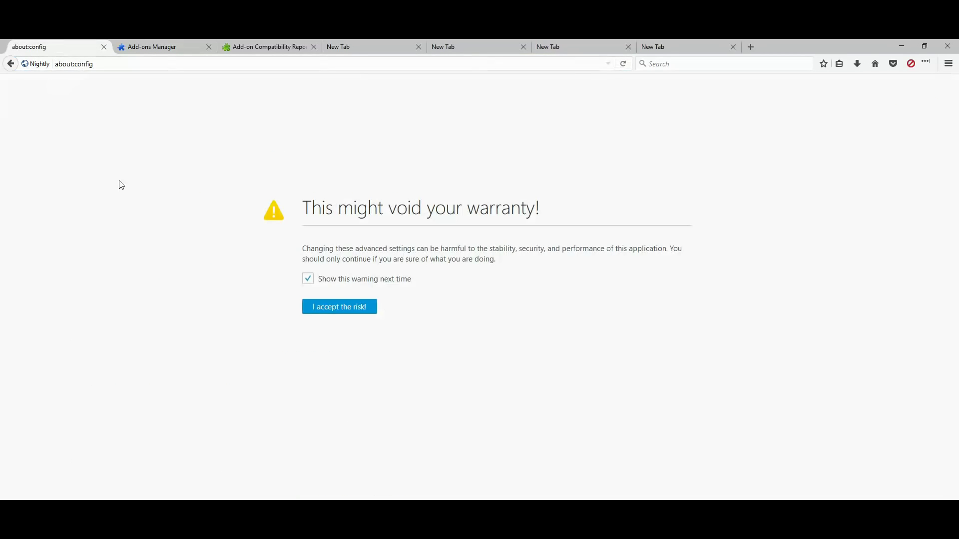
left_click(333, 308)
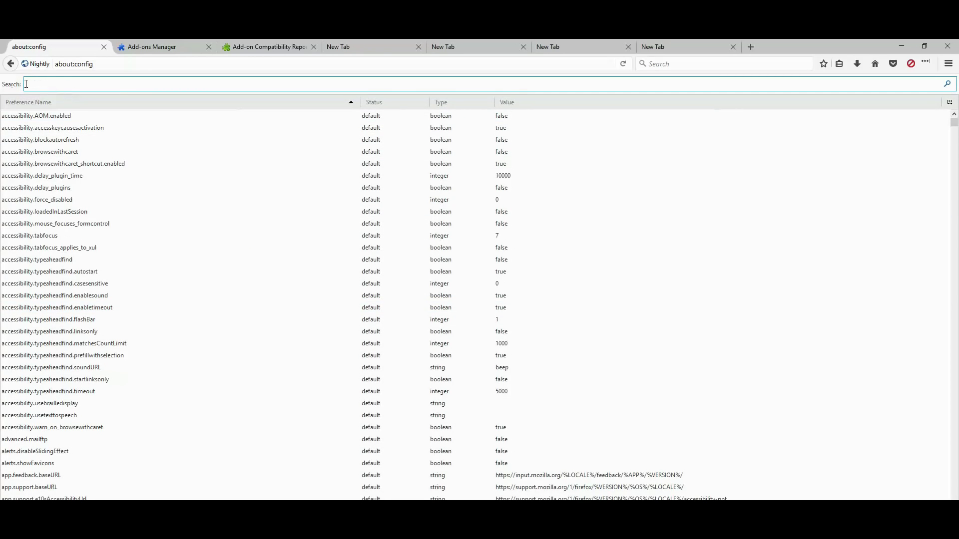
Filter about:config for 'processcount' and set dom.ipc.processCount to 8
left_click(103, 63)
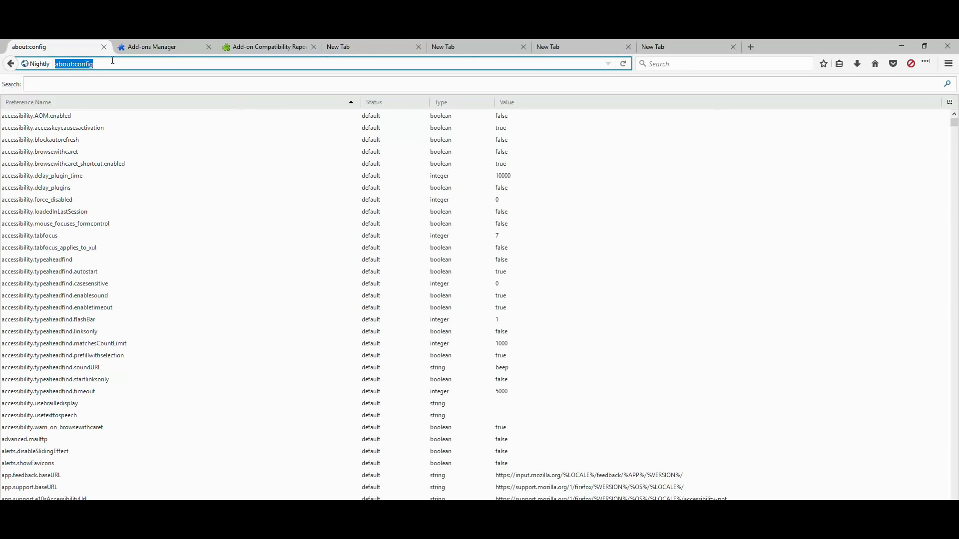
left_click(65, 83)
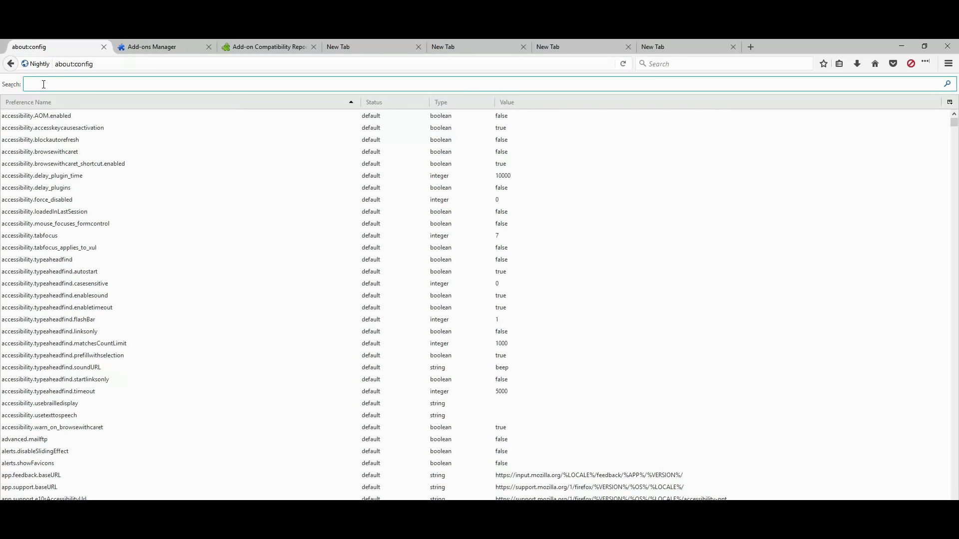
type("processcount")
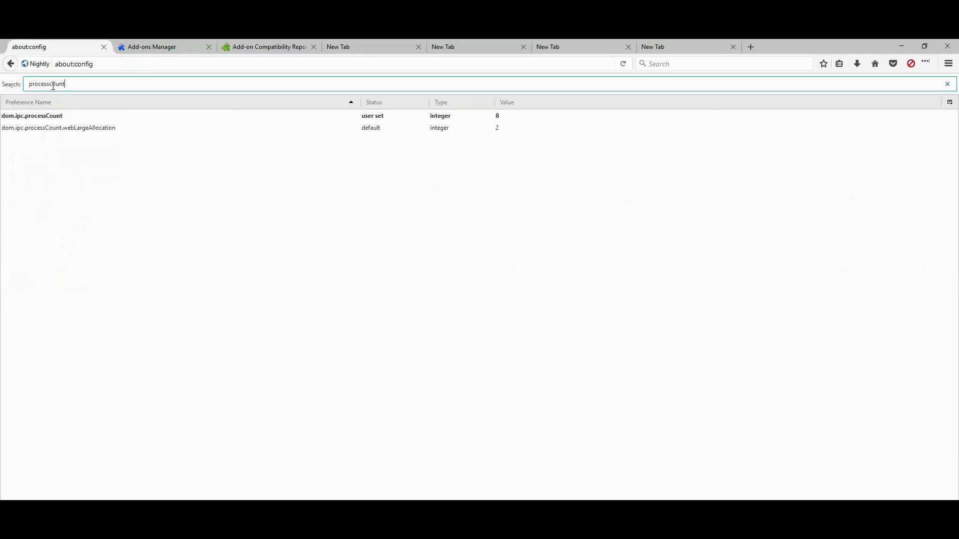
double_click(50, 117)
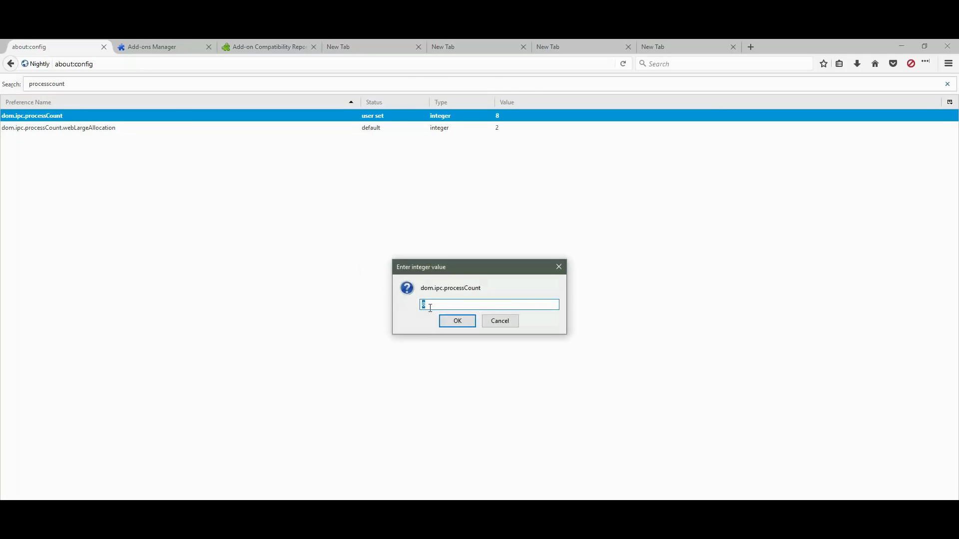
type("2")
left_click(457, 323)
left_click(463, 128)
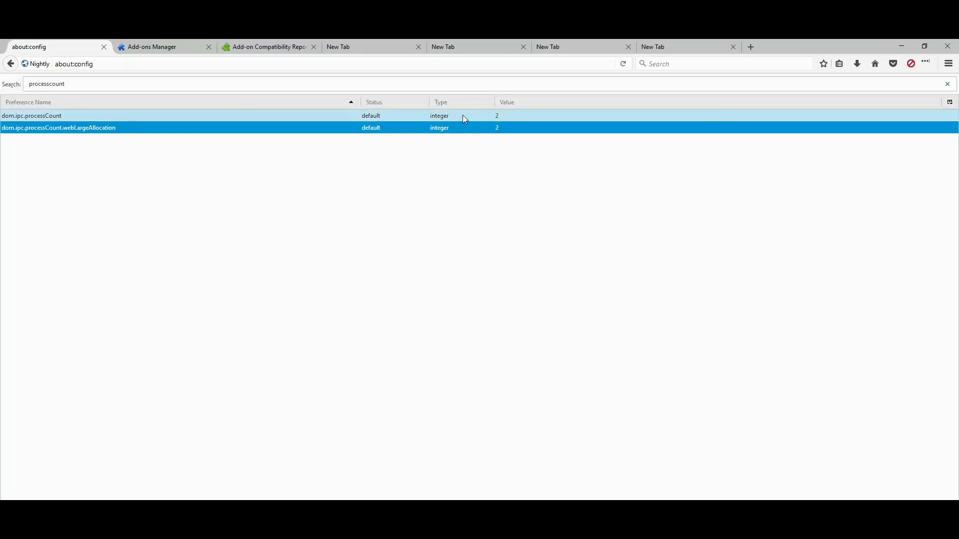
left_click(463, 116)
double_click(464, 117)
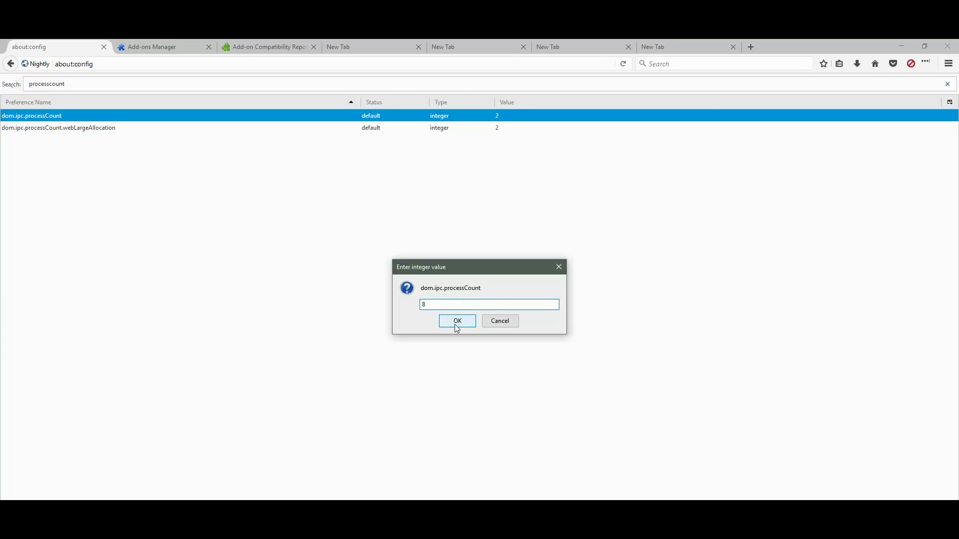
left_click(458, 323)
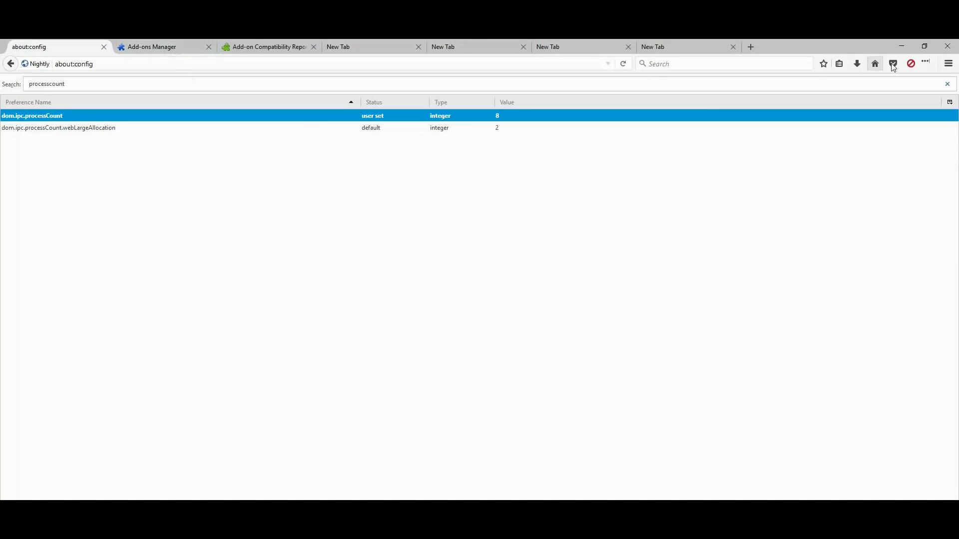
Verify 'Enable multi-process Nightly' is checked in Options, then close the Options page
left_click(951, 64)
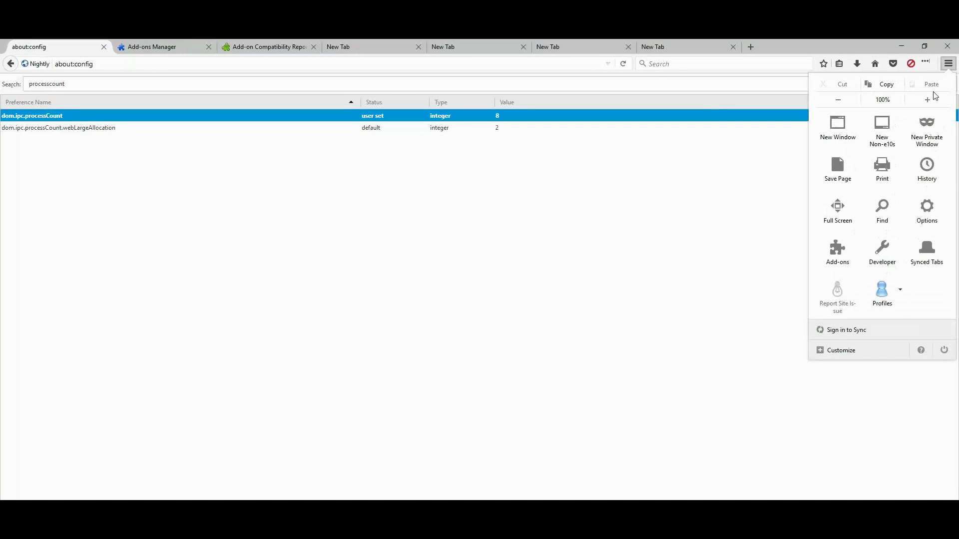
left_click(928, 209)
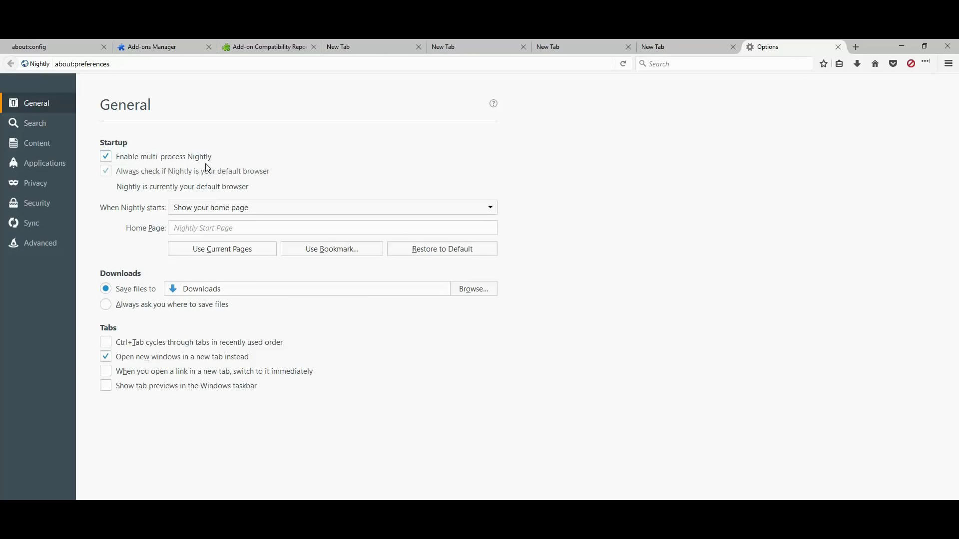
middle_click(798, 44)
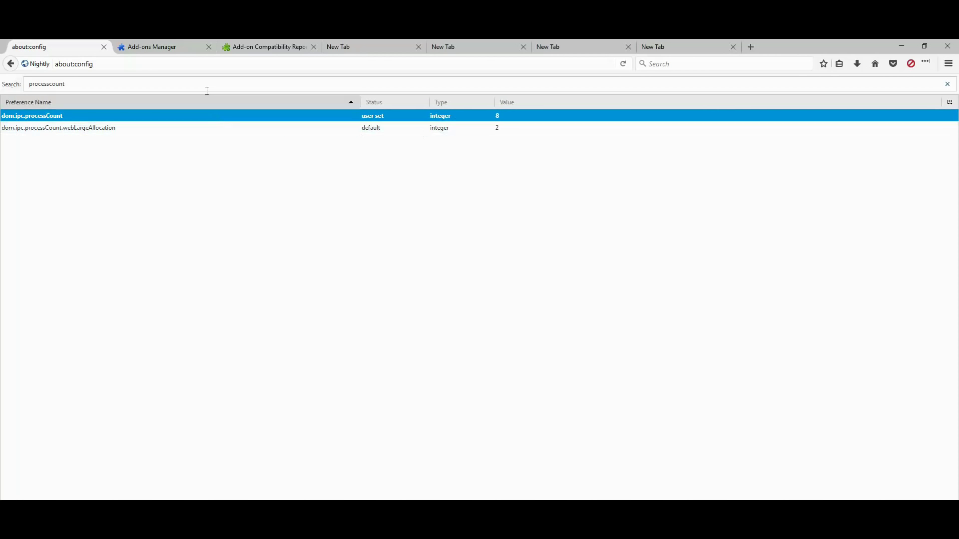
left_click(153, 44)
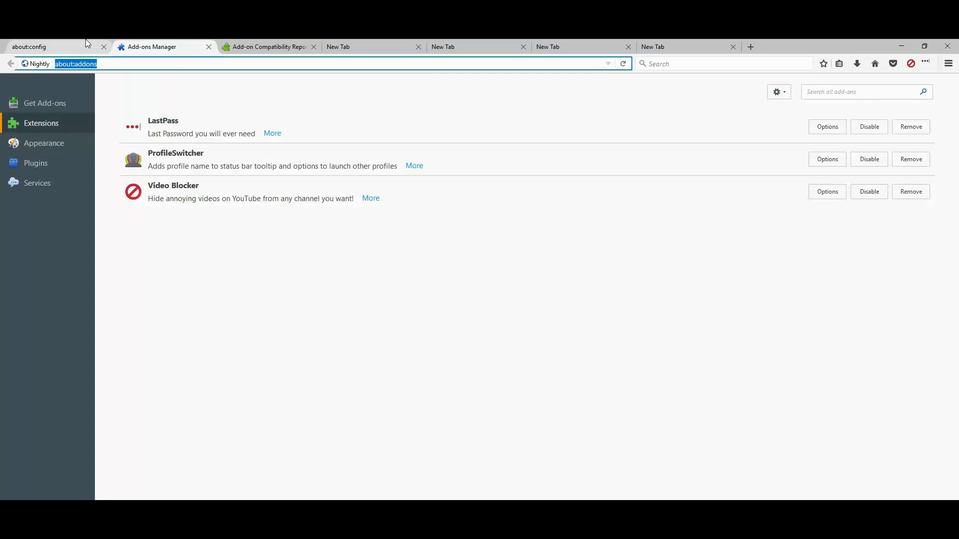
left_click(86, 45)
left_click(151, 44)
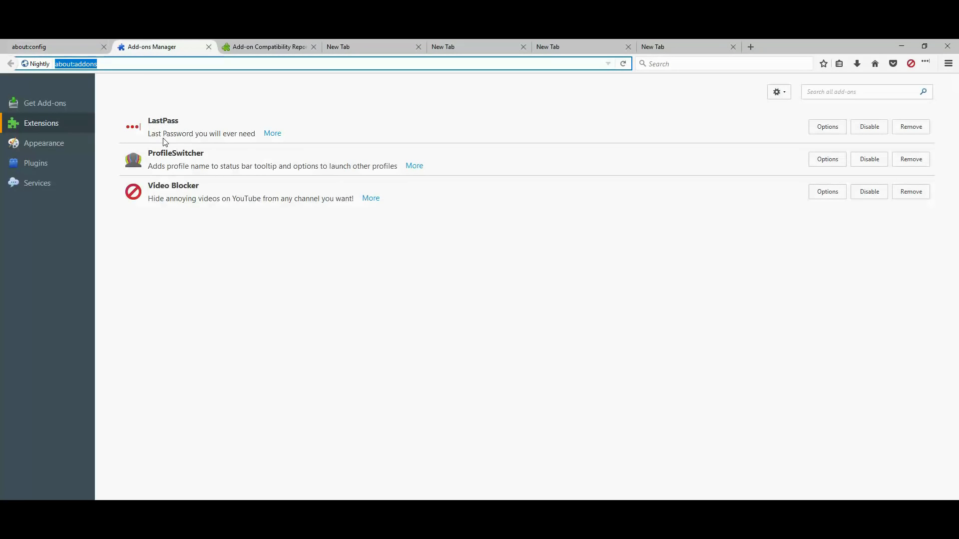
left_click(188, 192)
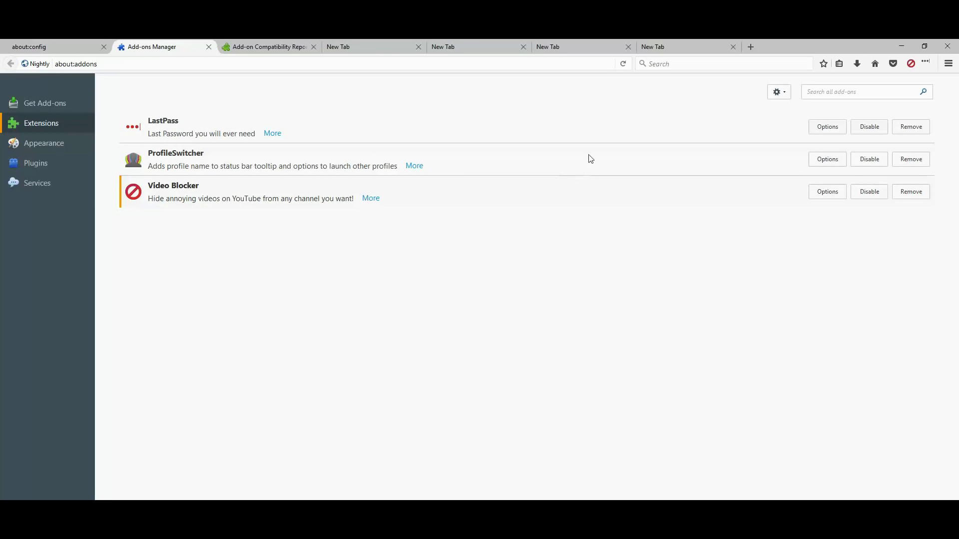
left_click(948, 64)
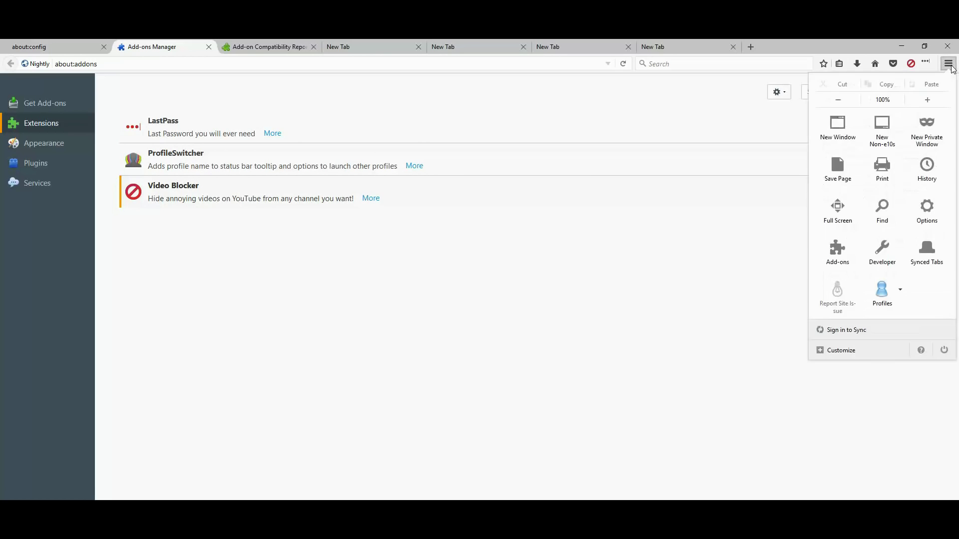
left_click(833, 256)
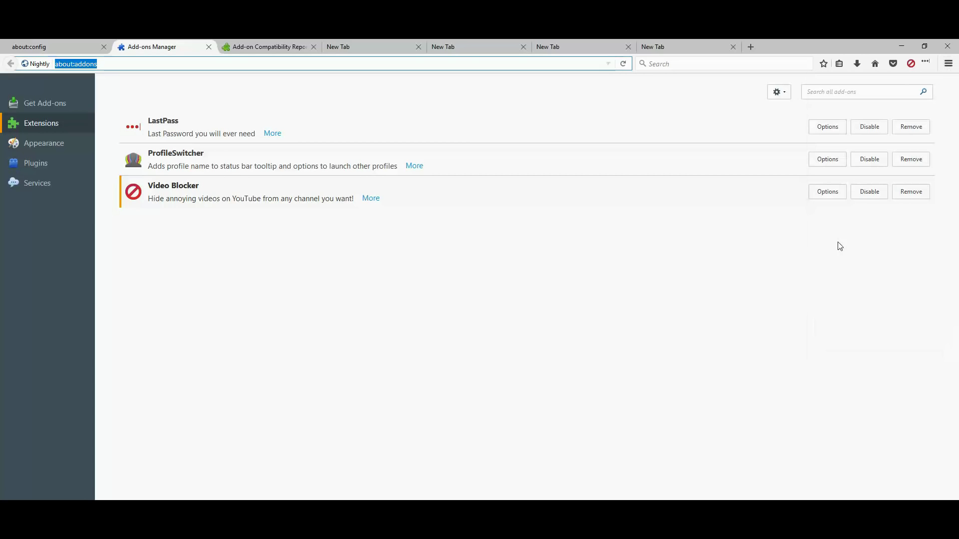
left_click(228, 175)
left_click(218, 158)
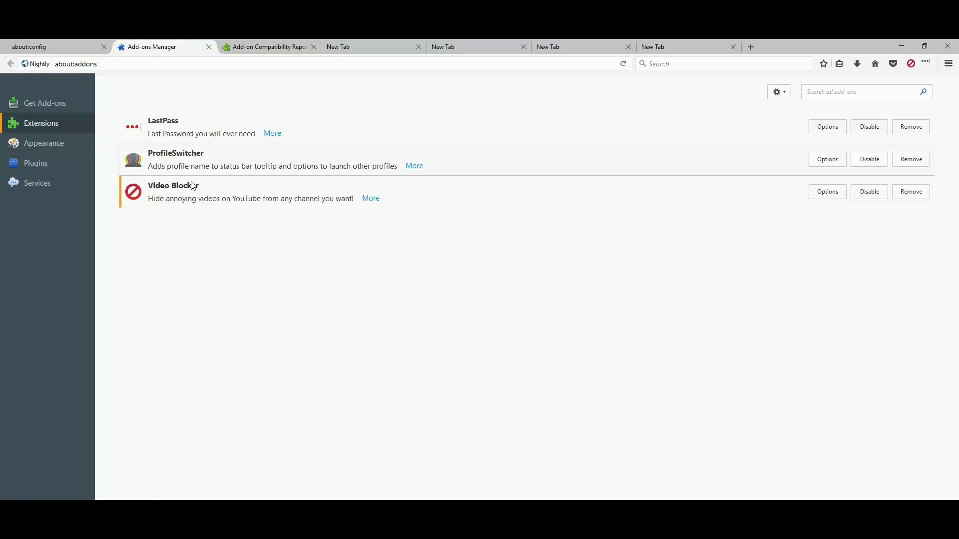
left_click(82, 44)
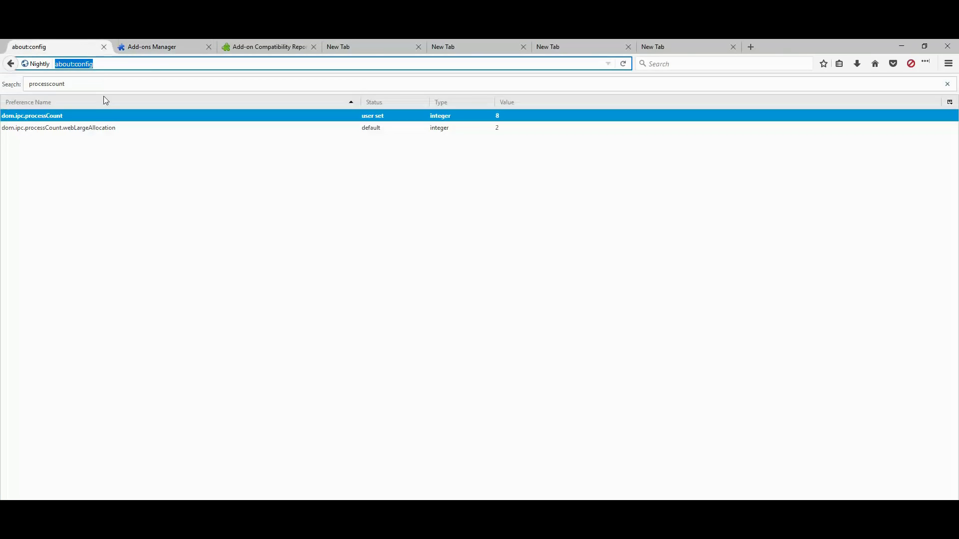
left_click(135, 47)
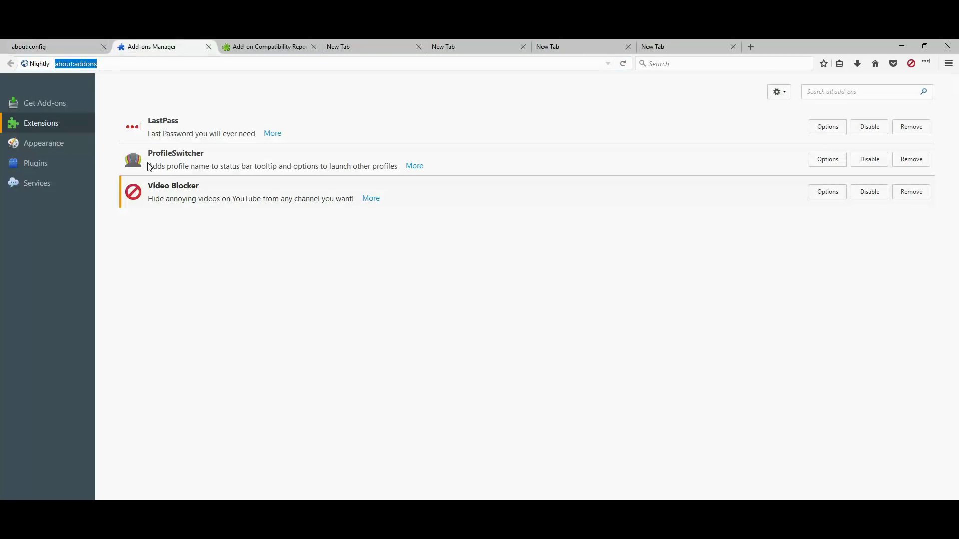
left_click(181, 165)
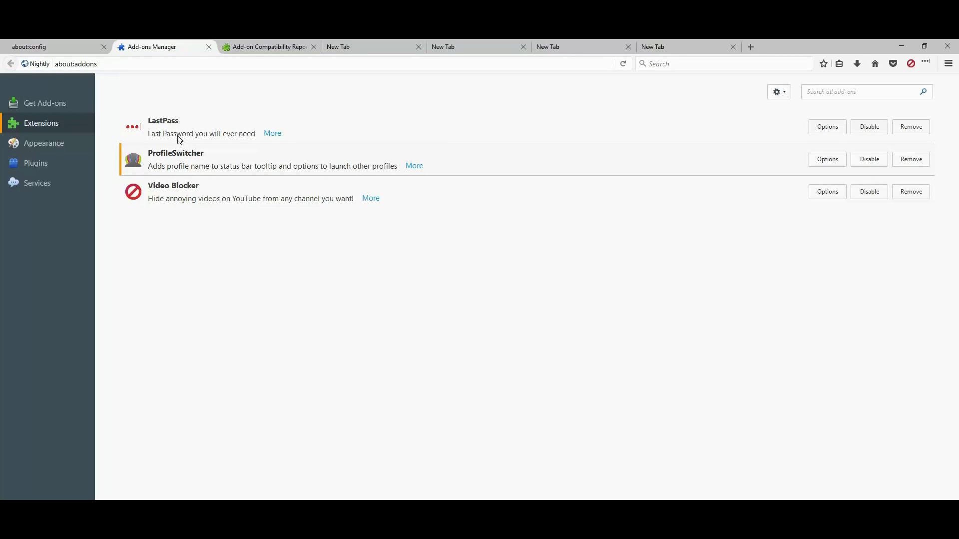
Add the Add-on Compatibility Reporter to Firefox and close its firstrun welcome tab
left_click(240, 50)
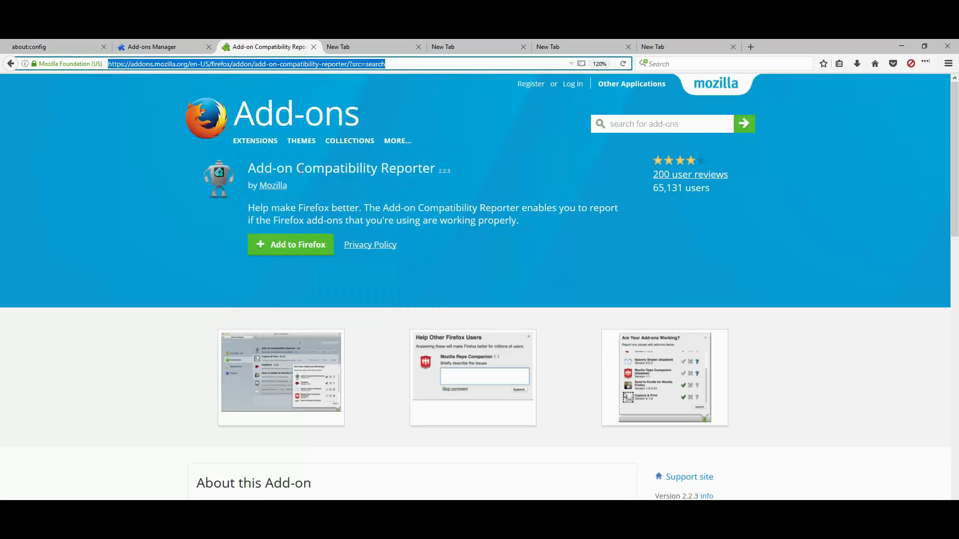
left_click_drag(305, 169, 378, 170)
left_click_drag(388, 169, 410, 173)
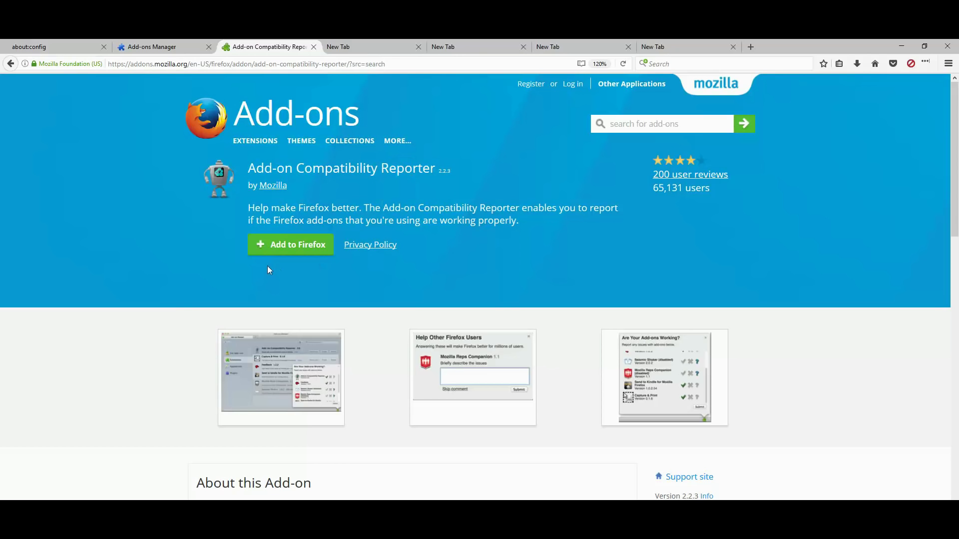
left_click(277, 252)
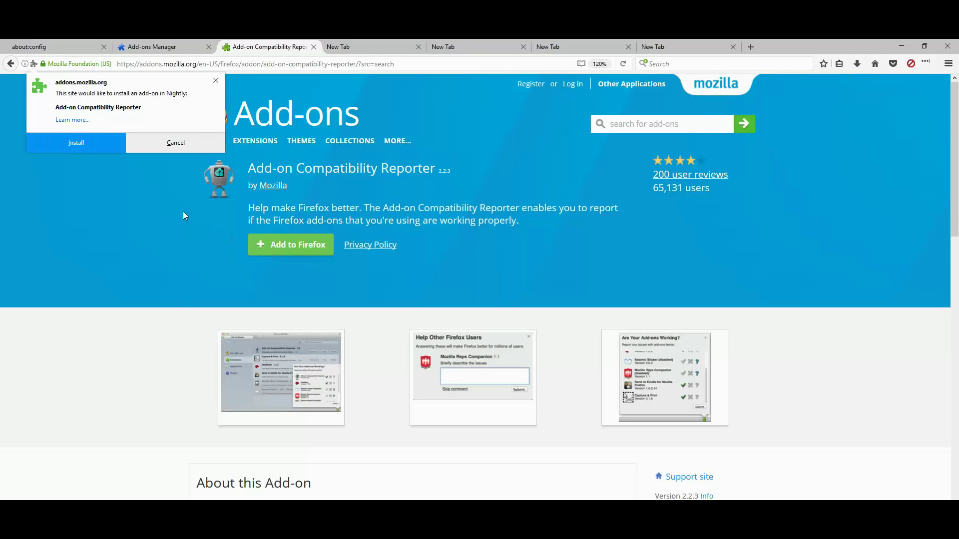
left_click(79, 150)
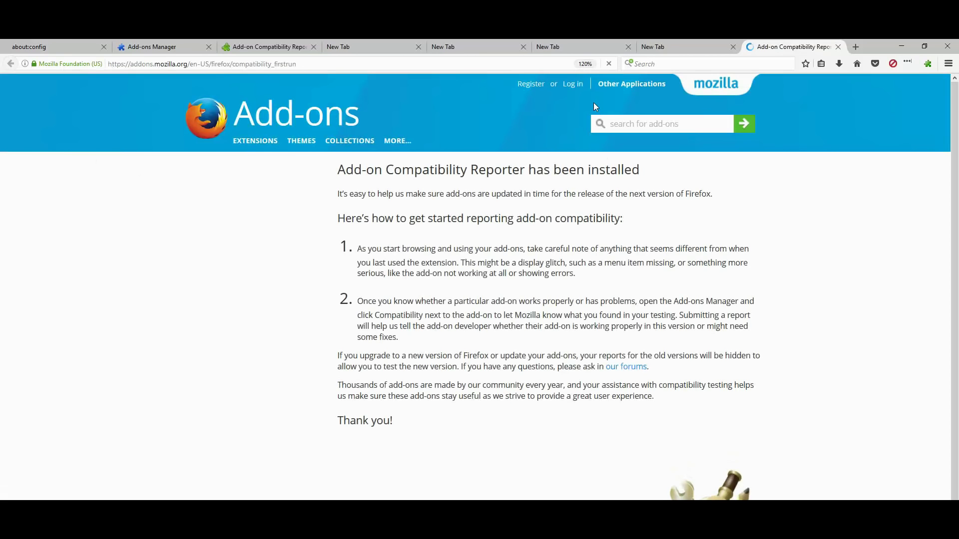
middle_click(790, 40)
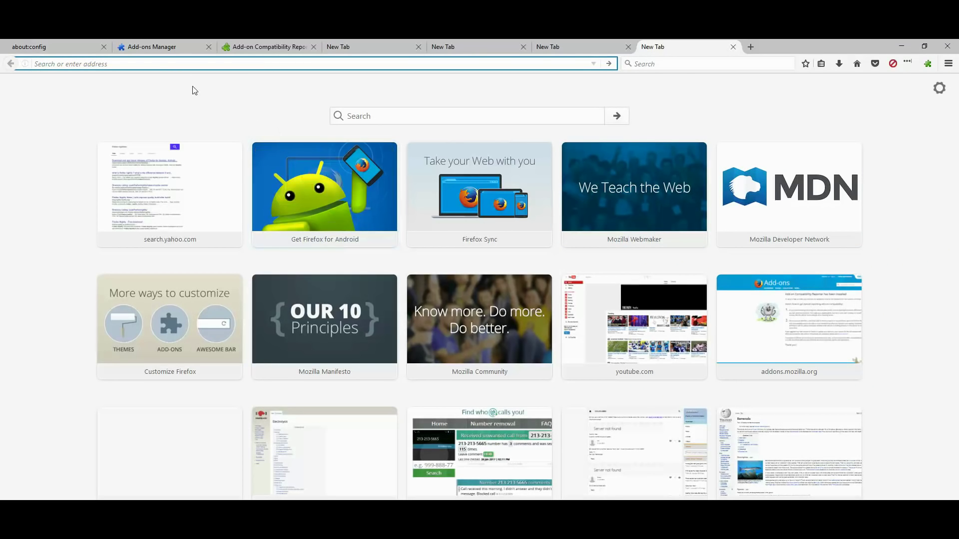
Review the Add-ons Manager entries, then disable the multiprocess-incompatible LastPass and ProfileSwitcher
left_click(156, 45)
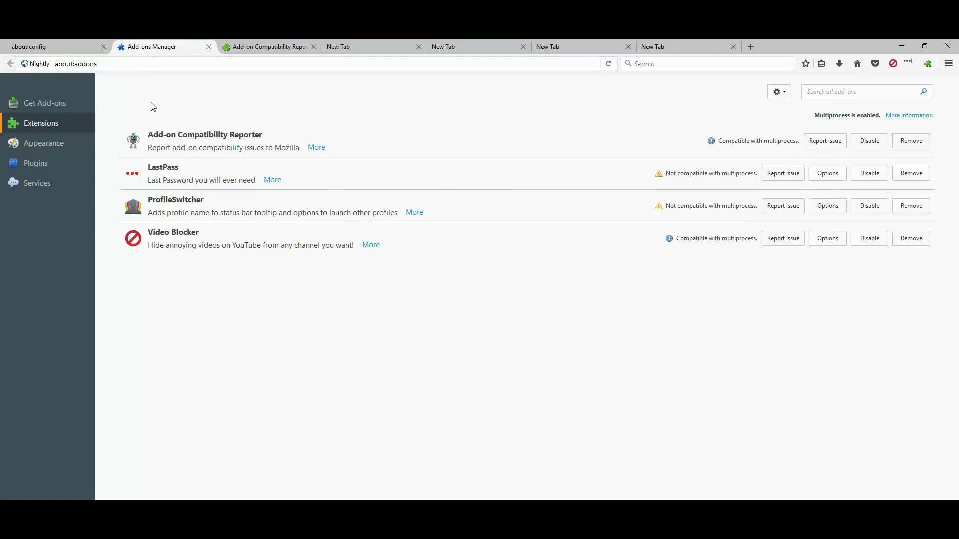
left_click(161, 145)
left_click(683, 243)
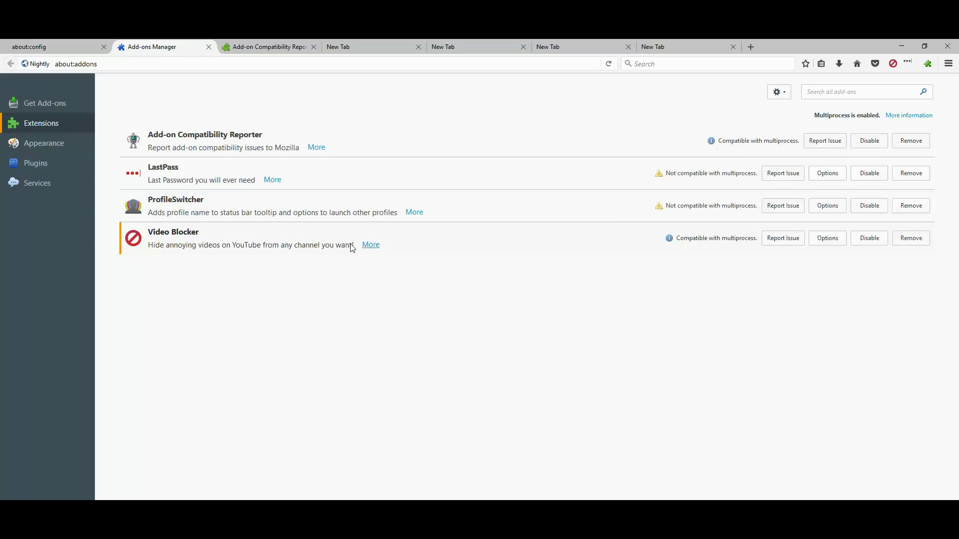
left_click(681, 220)
left_click(642, 188)
left_click(675, 221)
left_click(869, 173)
left_click(869, 216)
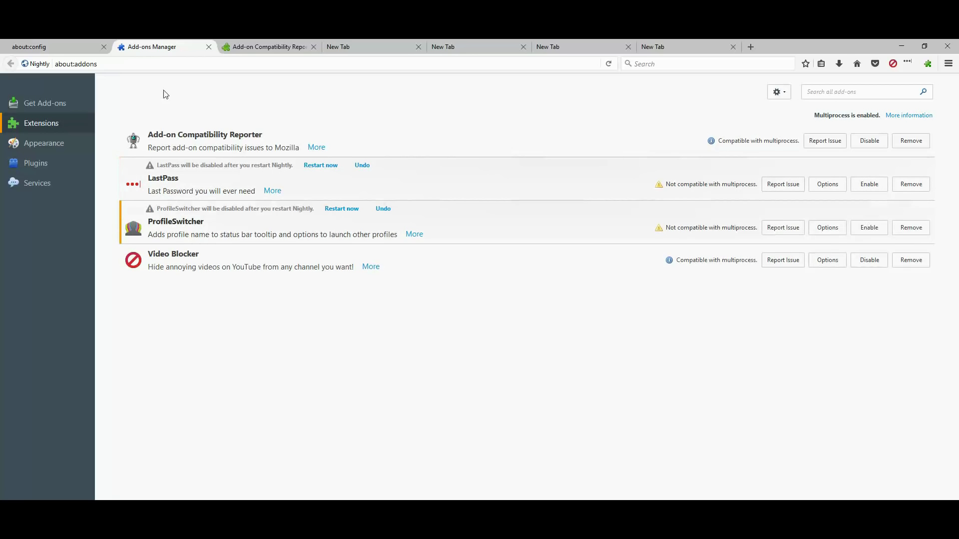
Check the processcount preferences, then enable LastPass and ProfileSwitcher again in Add-ons Manager
left_click(67, 41)
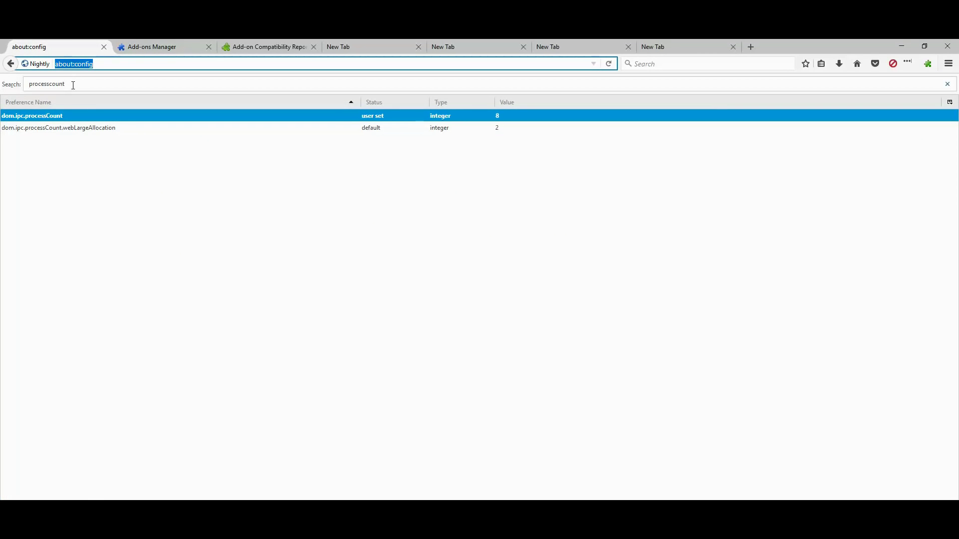
left_click_drag(73, 85, 19, 85)
left_click(78, 88)
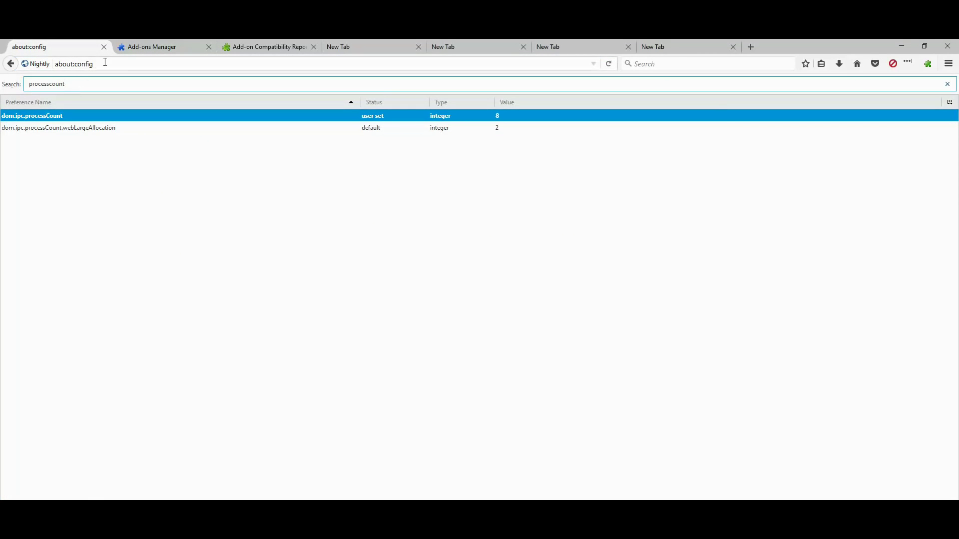
left_click(141, 46)
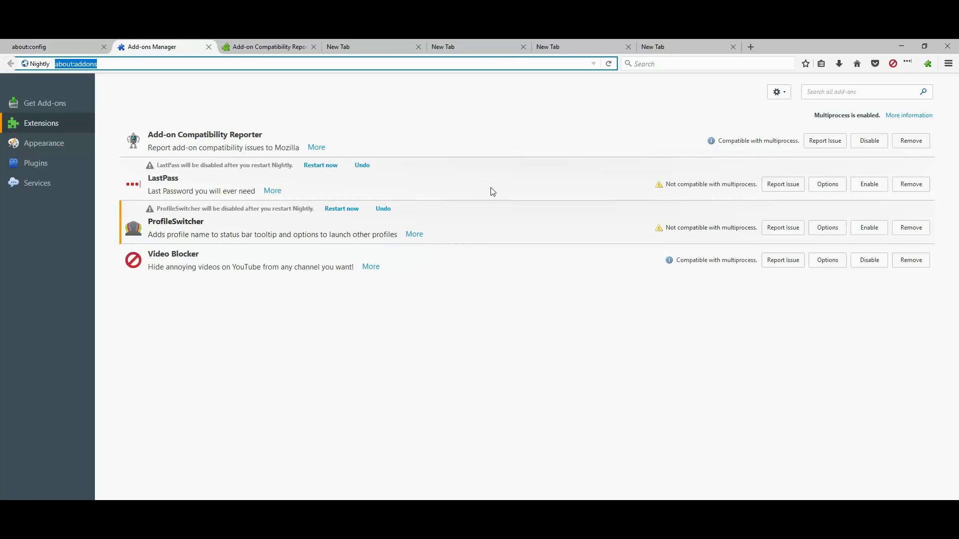
left_click(870, 184)
left_click(869, 219)
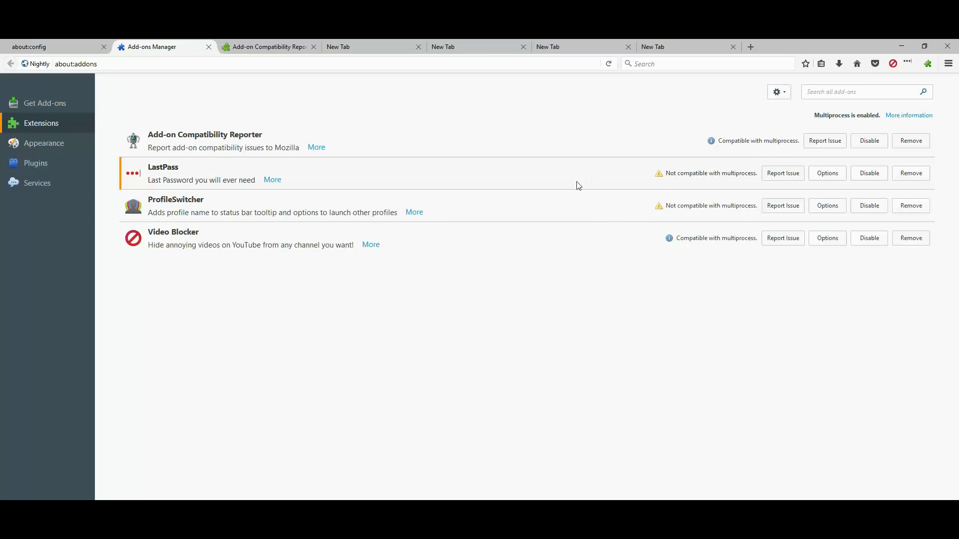
Show the Add-on Compatibility Reporter 2.2.3 page, opening and dismissing the main menu
left_click(263, 46)
scroll(212, 228, "down", 4)
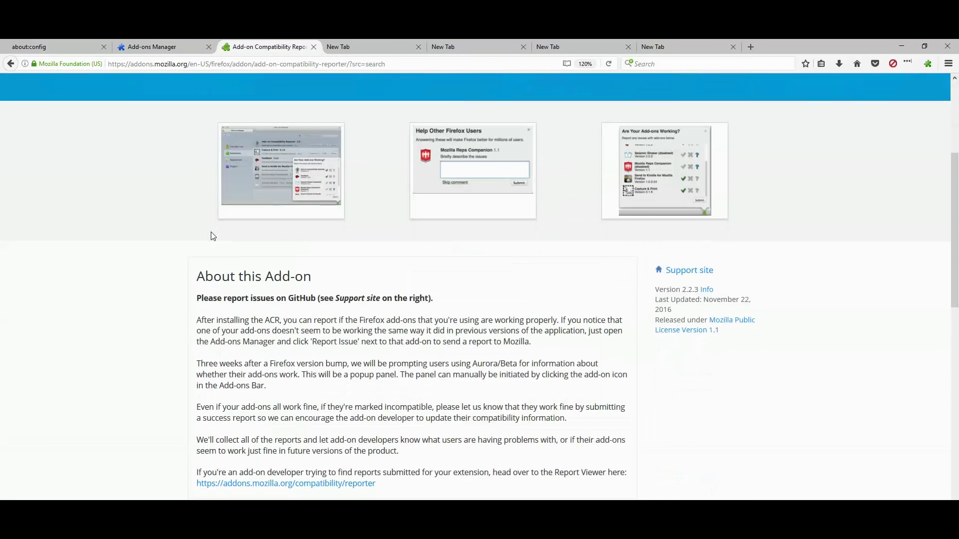
scroll(212, 239, "up", 4)
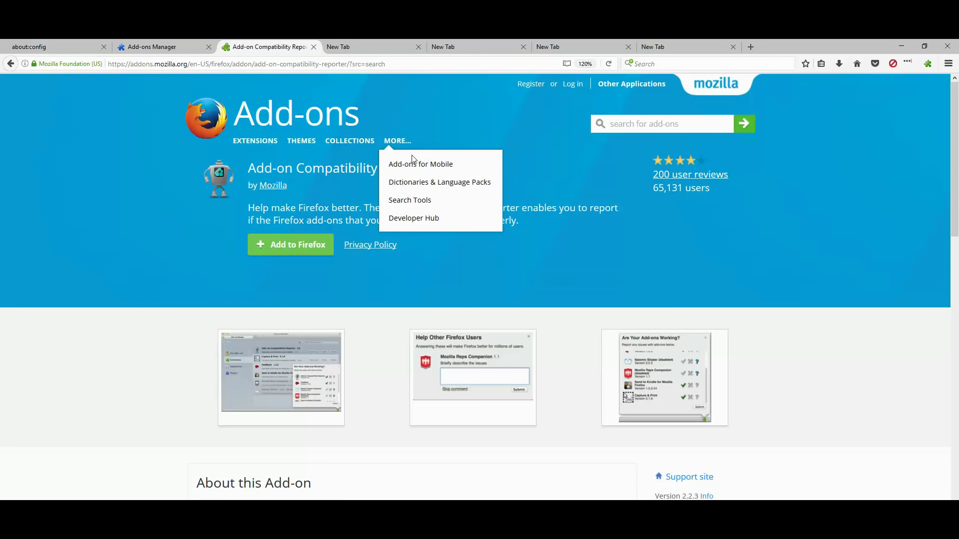
mouse_move(235, 143)
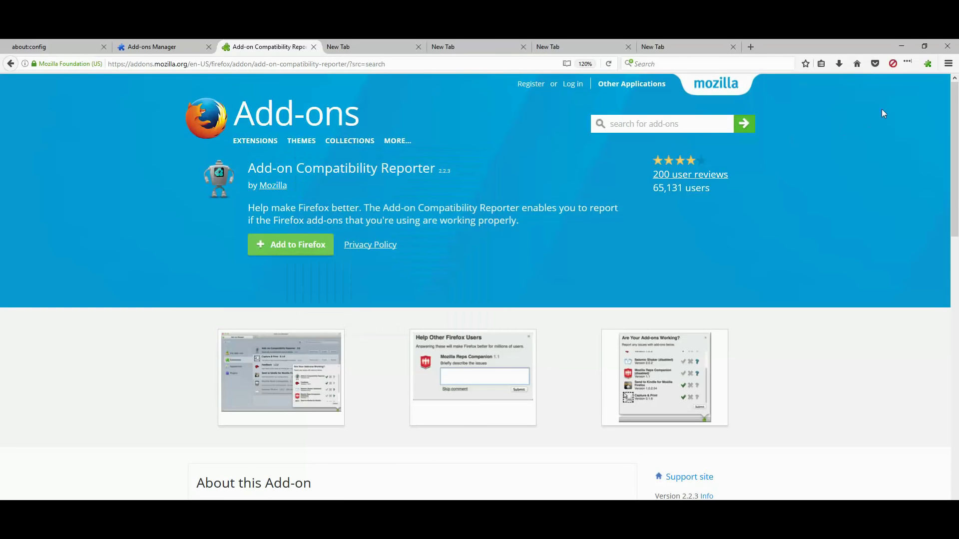
left_click(949, 64)
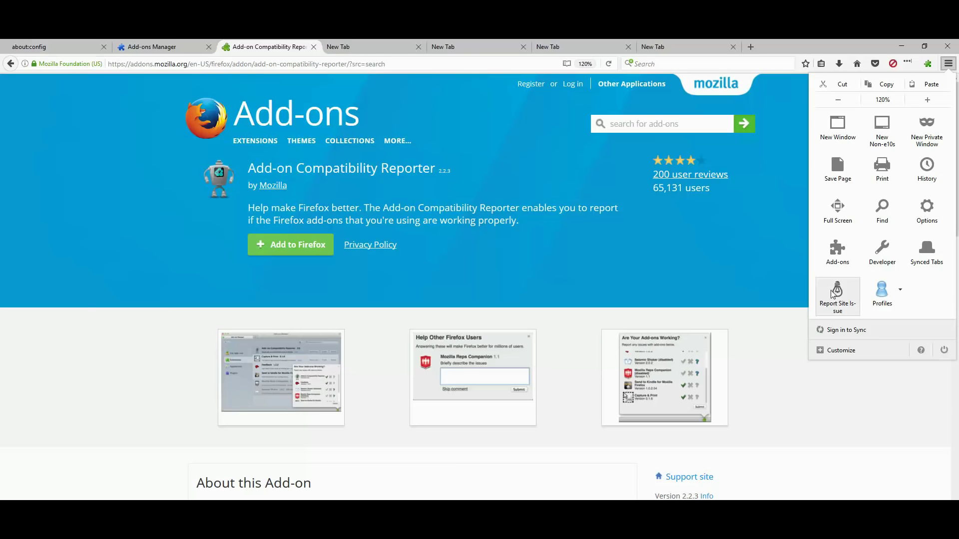
left_click(64, 158)
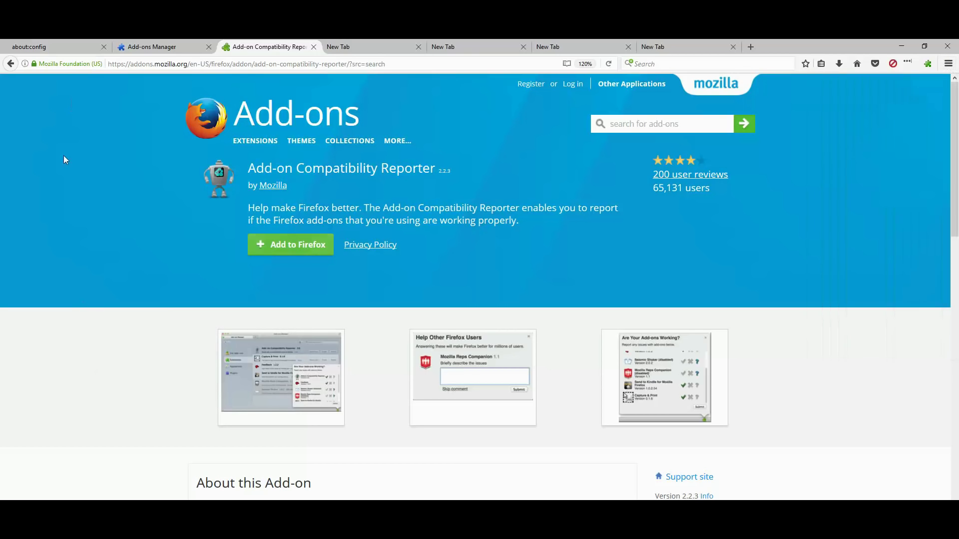